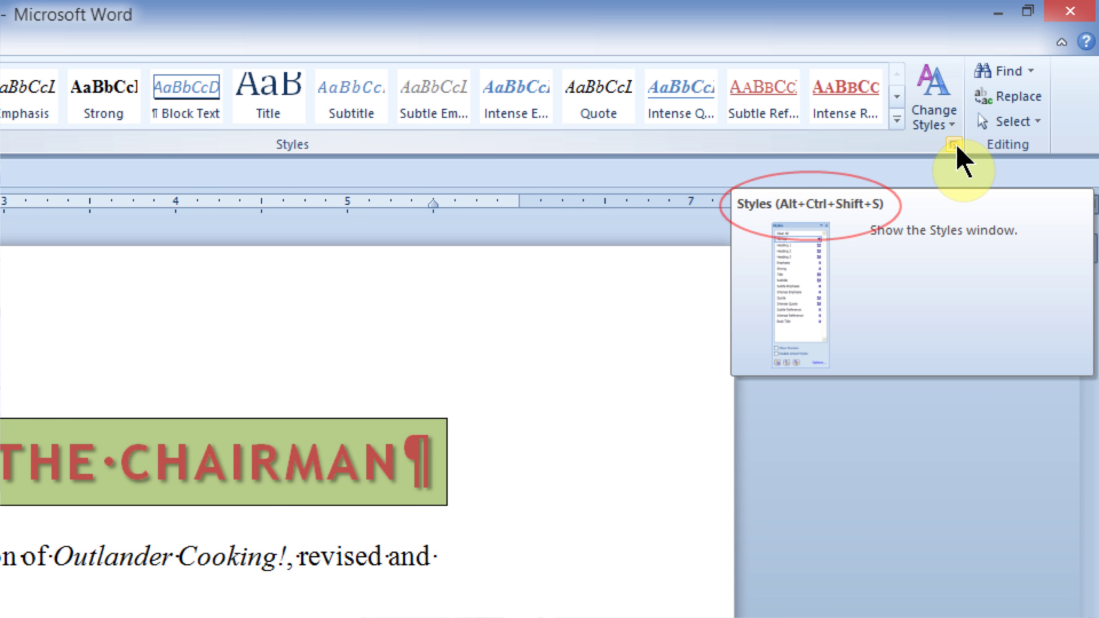
Step: Show the Styles window and the Reveal Formatting pane for the document
click(954, 146)
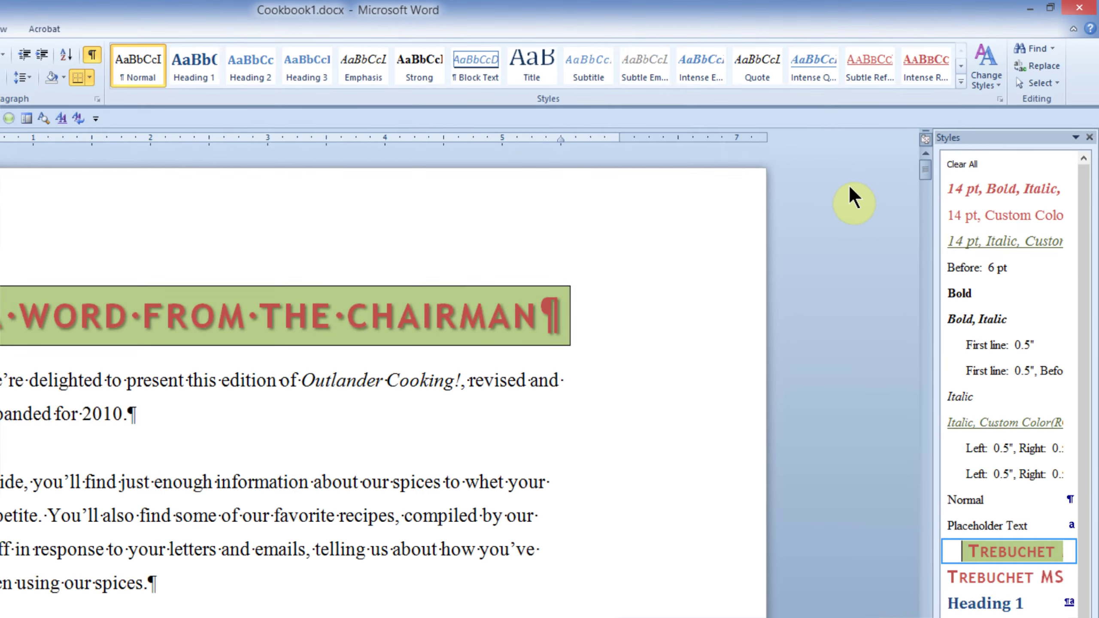
key(shift+F1)
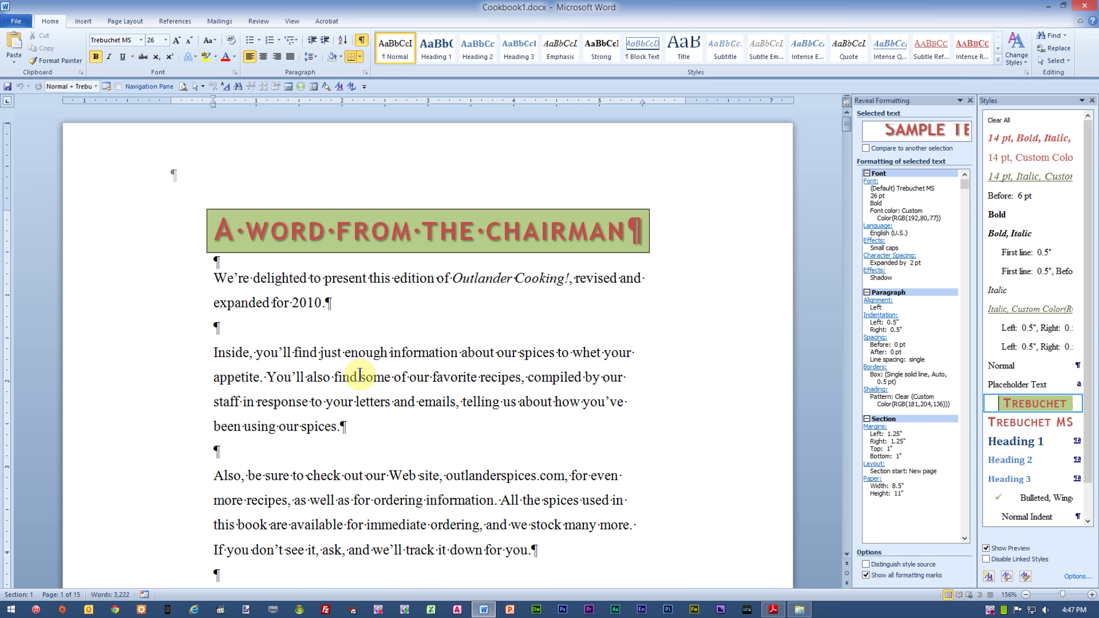
Step: Inspect the formatting of the word "just" and of its whole paragraph beginning "Inside, you'll find"
double_click(336, 354)
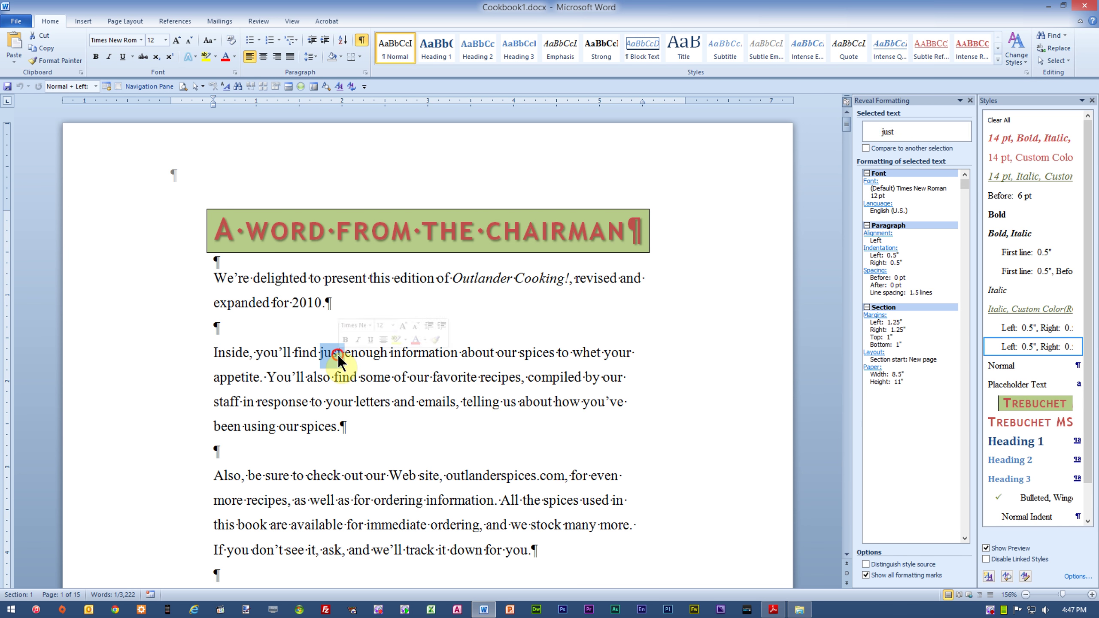
triple_click(339, 355)
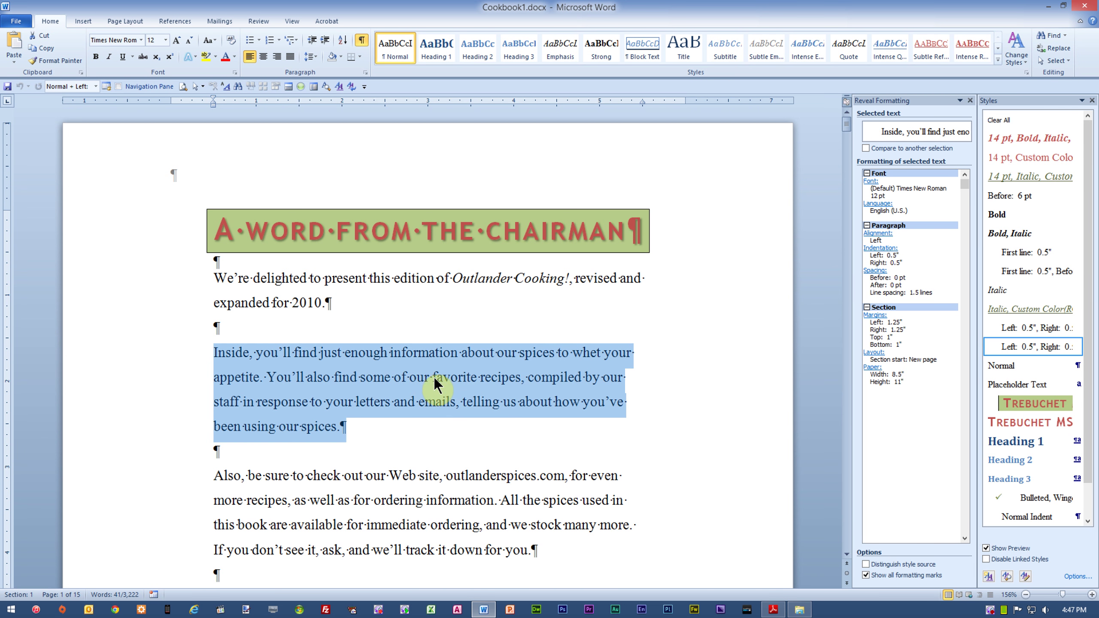
click(698, 327)
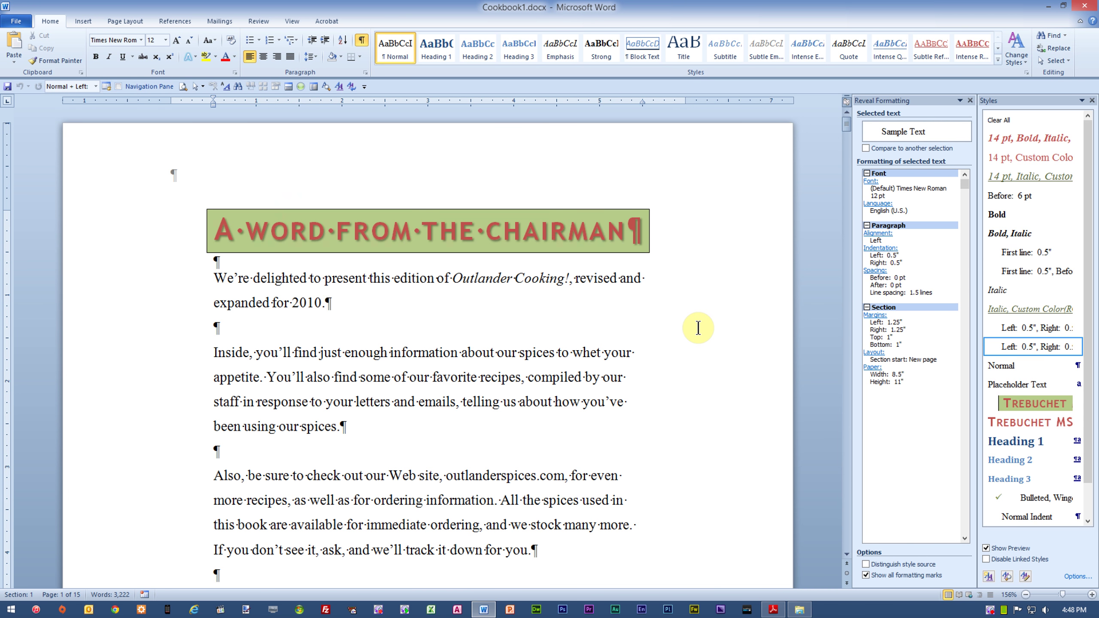
Step: Select the Contents heading and collapse, then re-expand the Font, Paragraph and Section groups of its formatting details
key(ctrl+Home)
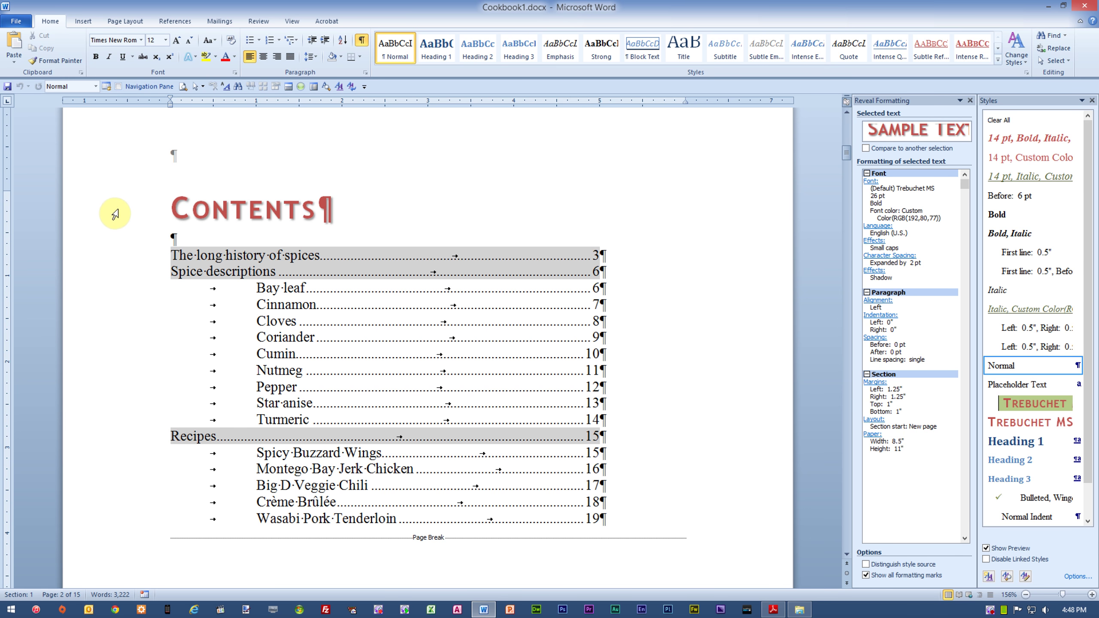
click(115, 209)
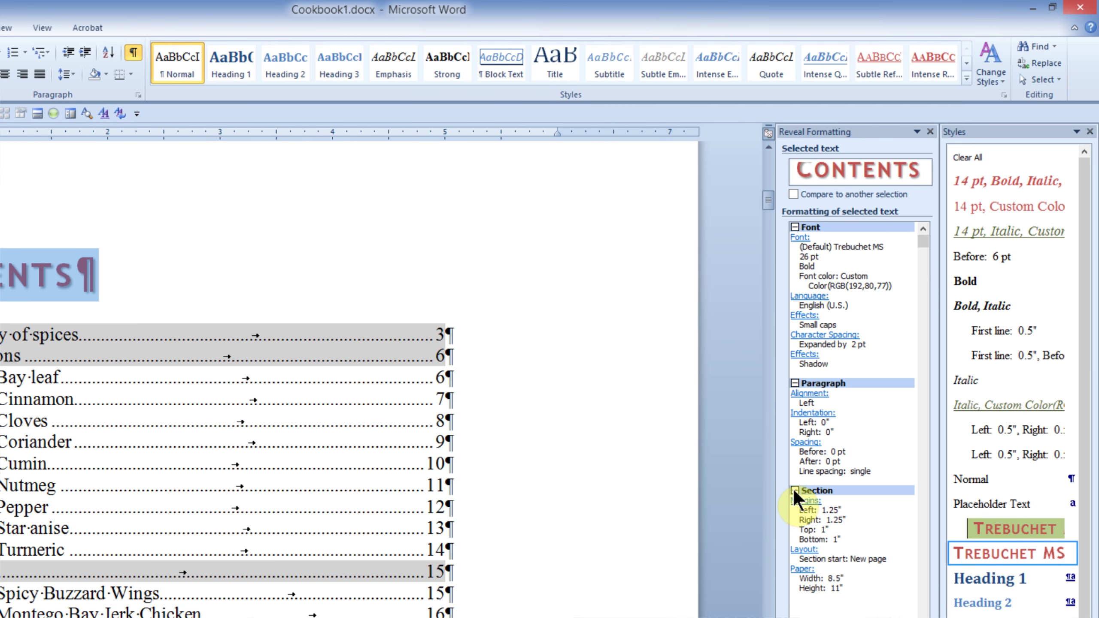
click(794, 490)
click(795, 383)
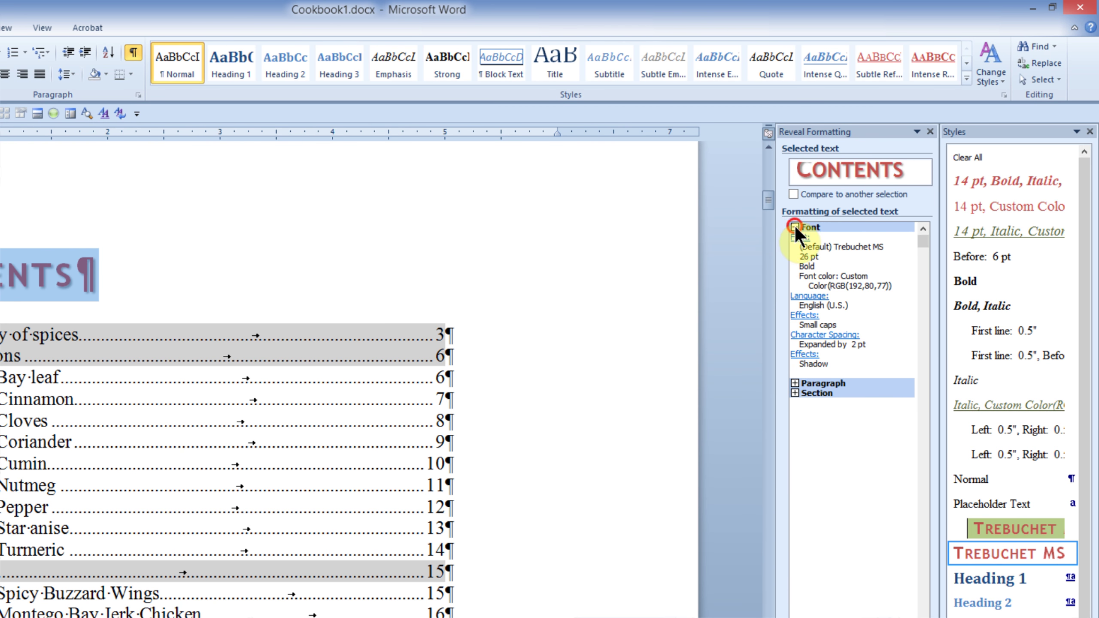
click(794, 226)
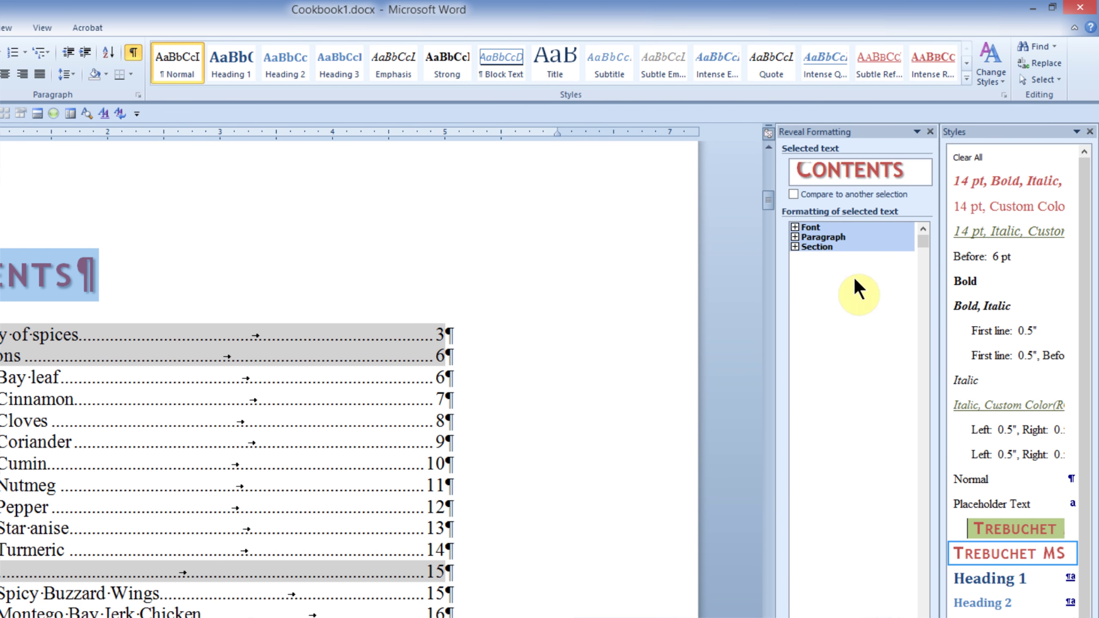
click(794, 226)
click(794, 383)
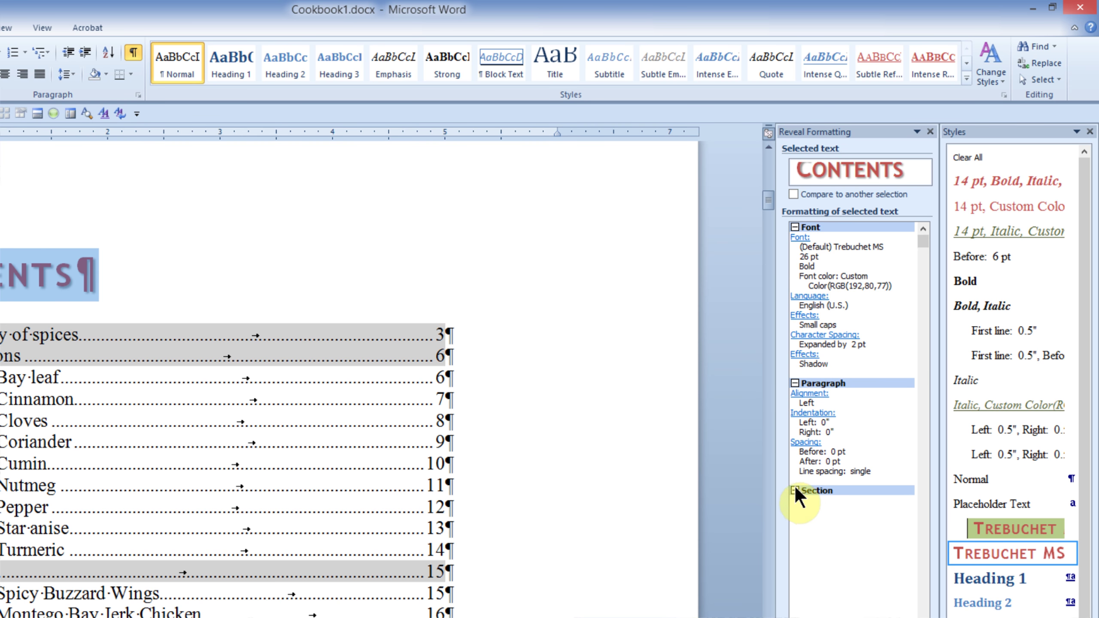
click(794, 490)
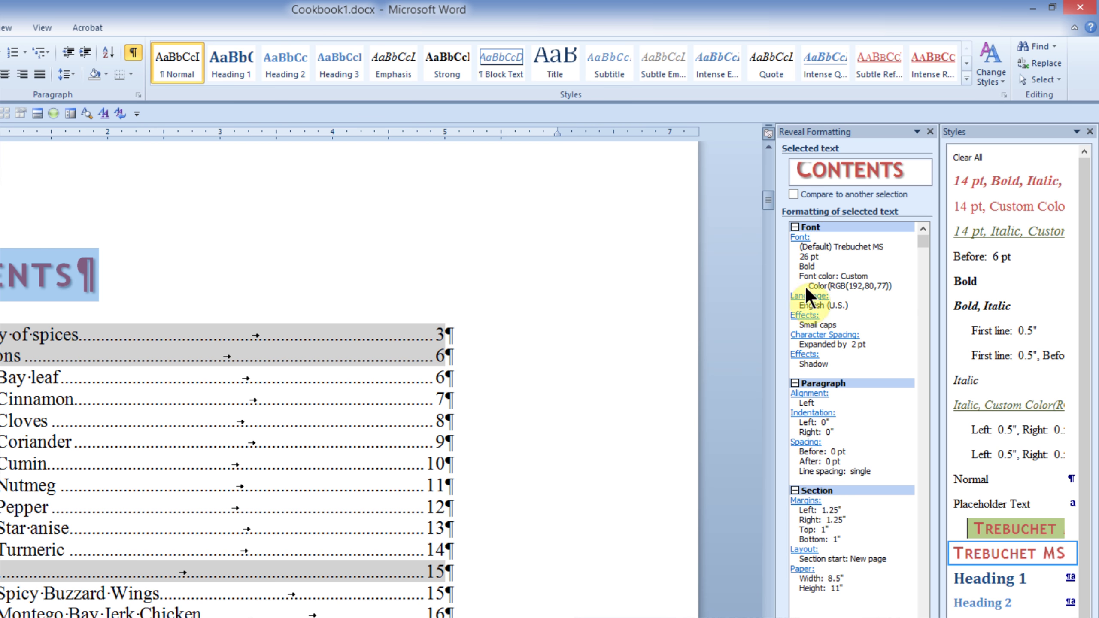
Step: View the Font, Paragraph and Page Setup dialogs through the Contents heading's formatting details, closing each without changes
click(801, 238)
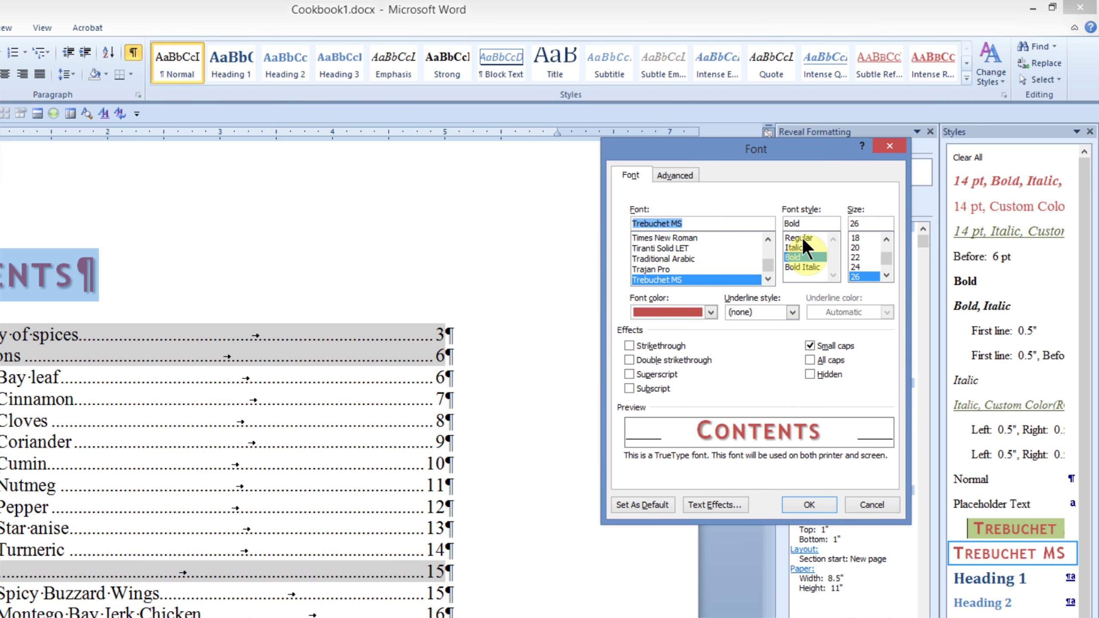
click(888, 147)
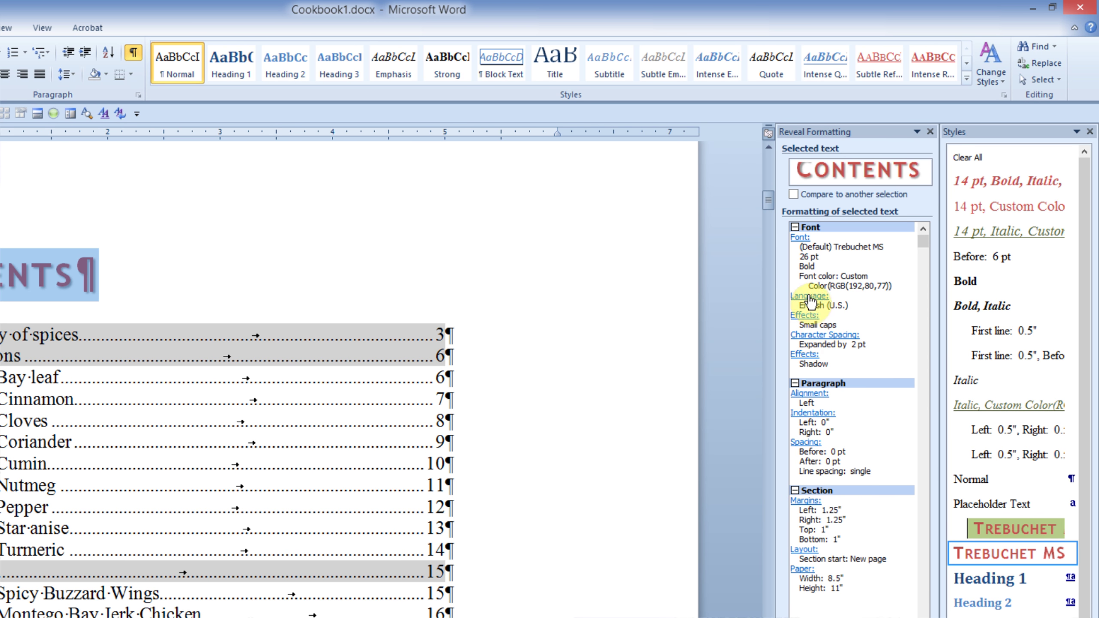
click(804, 393)
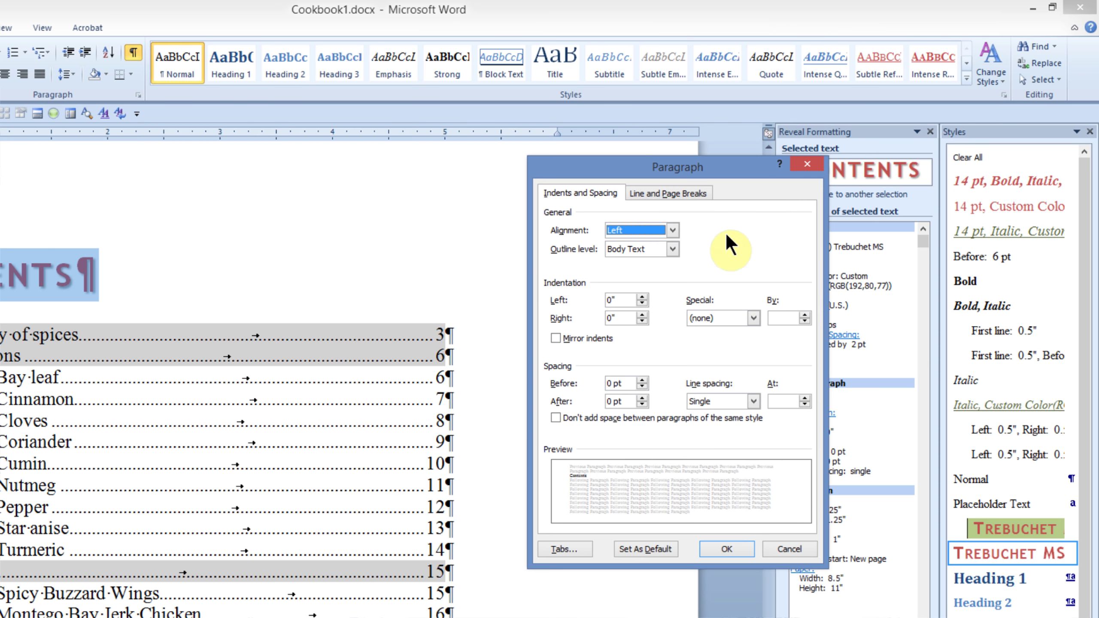
click(787, 548)
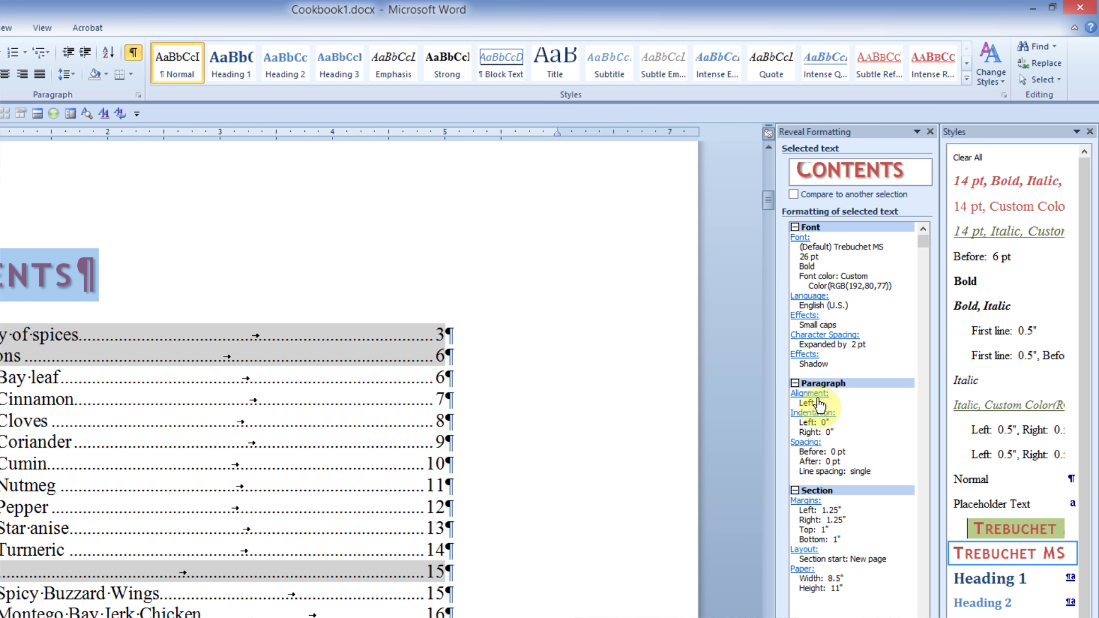
click(805, 501)
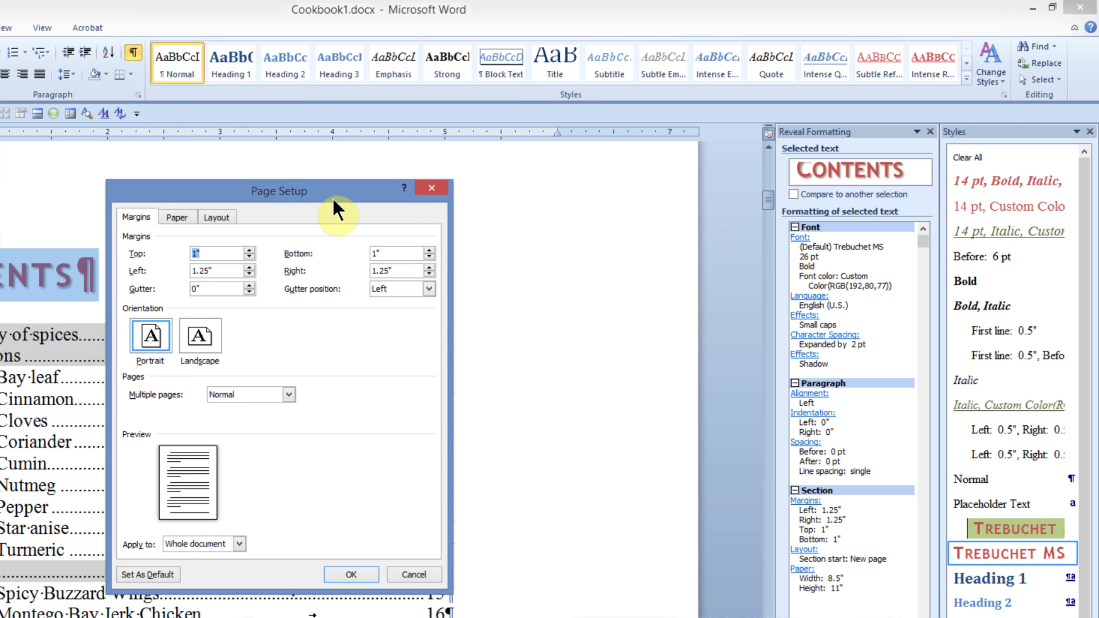
drag(331, 196, 690, 189)
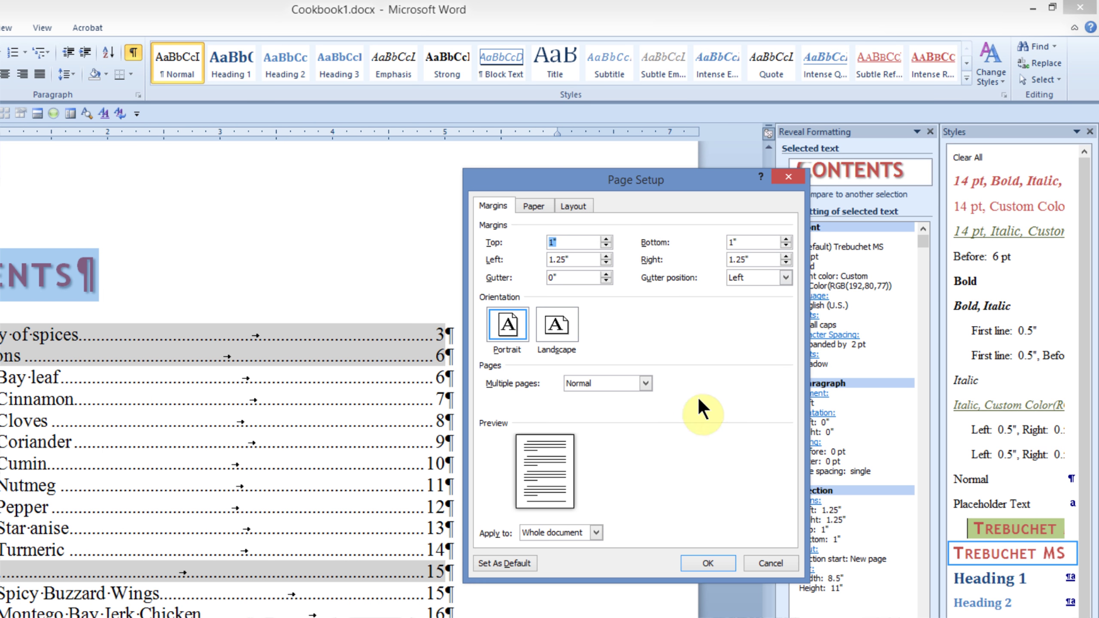
key(Escape)
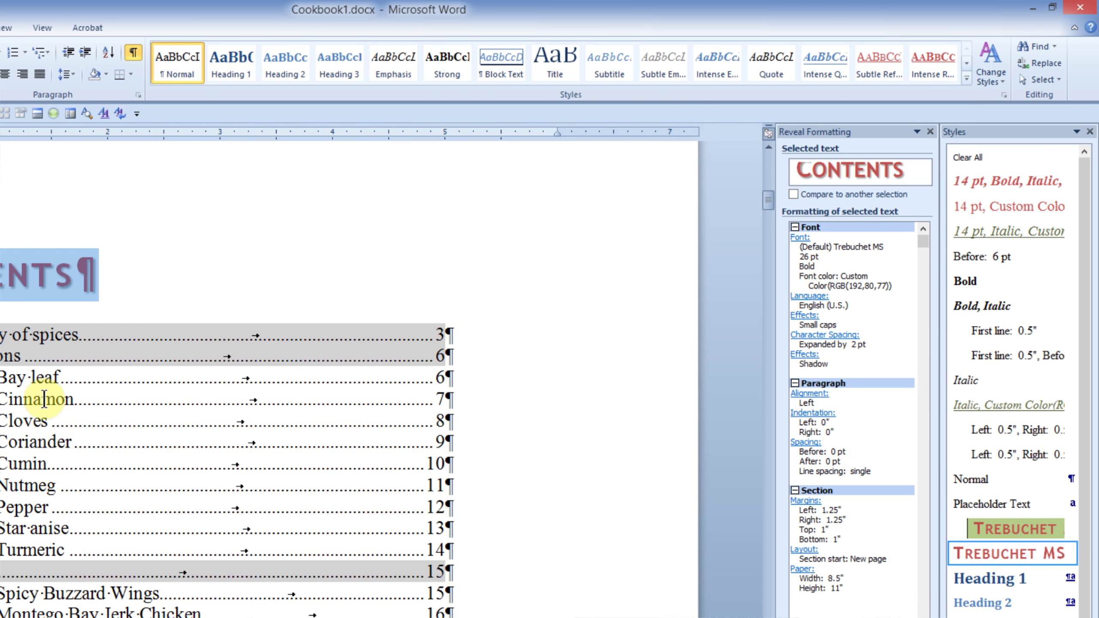
Step: Inspect the formatting of several table of contents entries, such as Coriander and Cinnamon
click(65, 398)
click(44, 432)
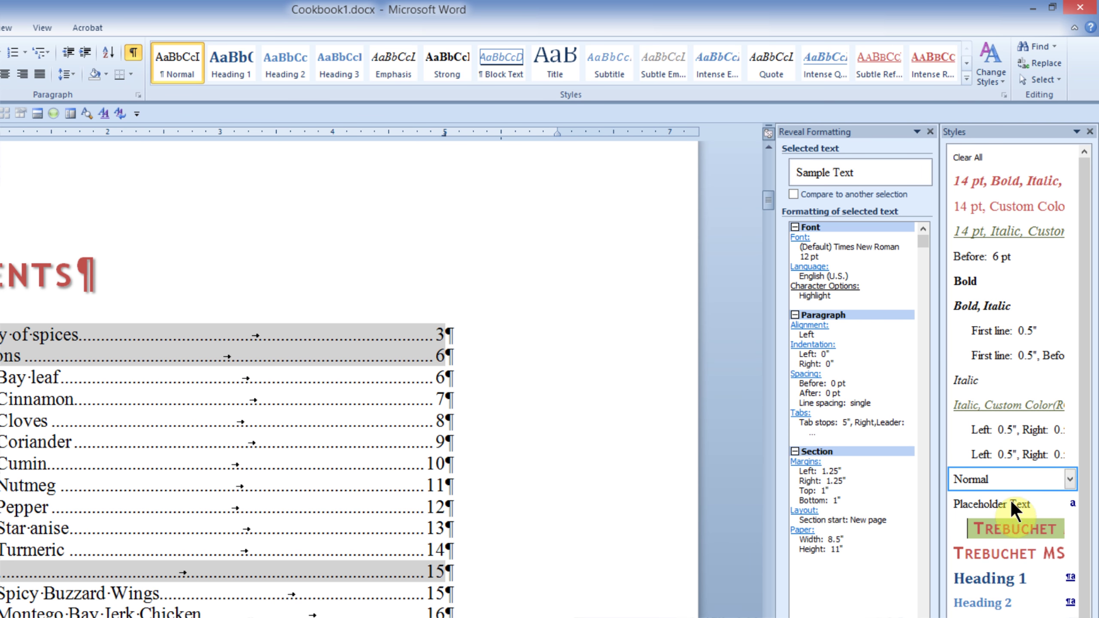
click(33, 491)
click(48, 442)
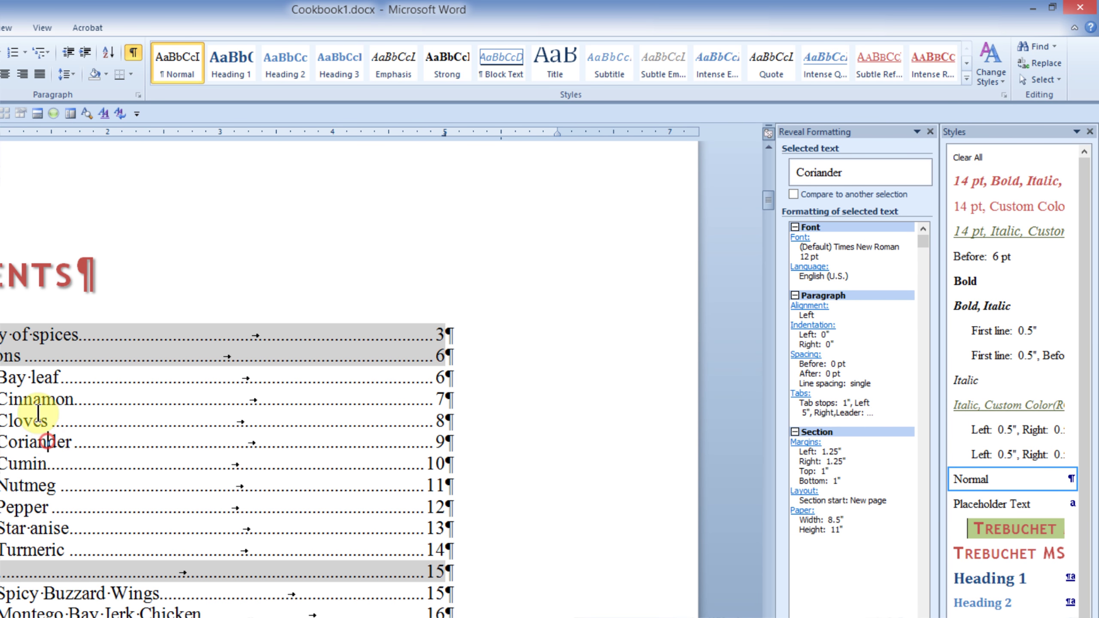
click(49, 401)
Step: Select the Contents heading and turn on Distinguish style source for its formatting details
click(0, 277)
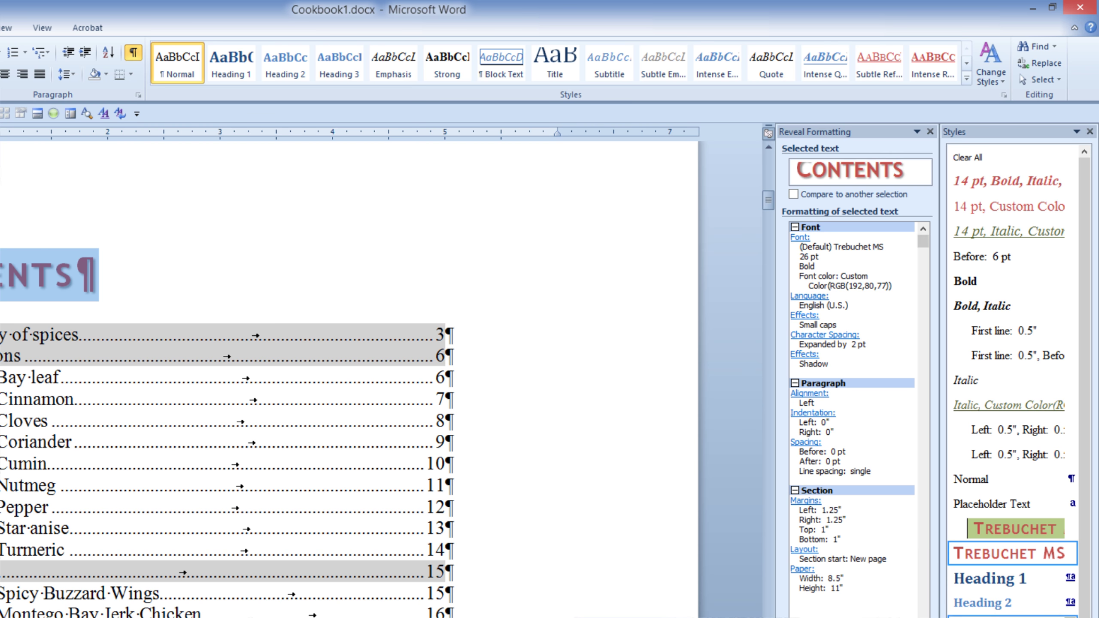
mouse_move(1077, 557)
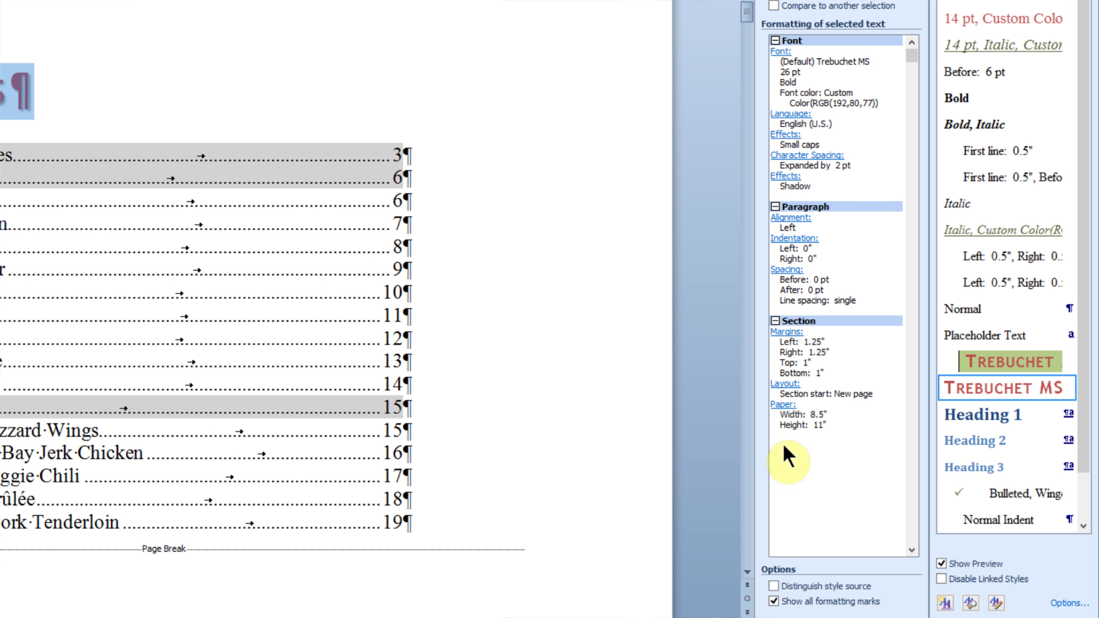
click(772, 586)
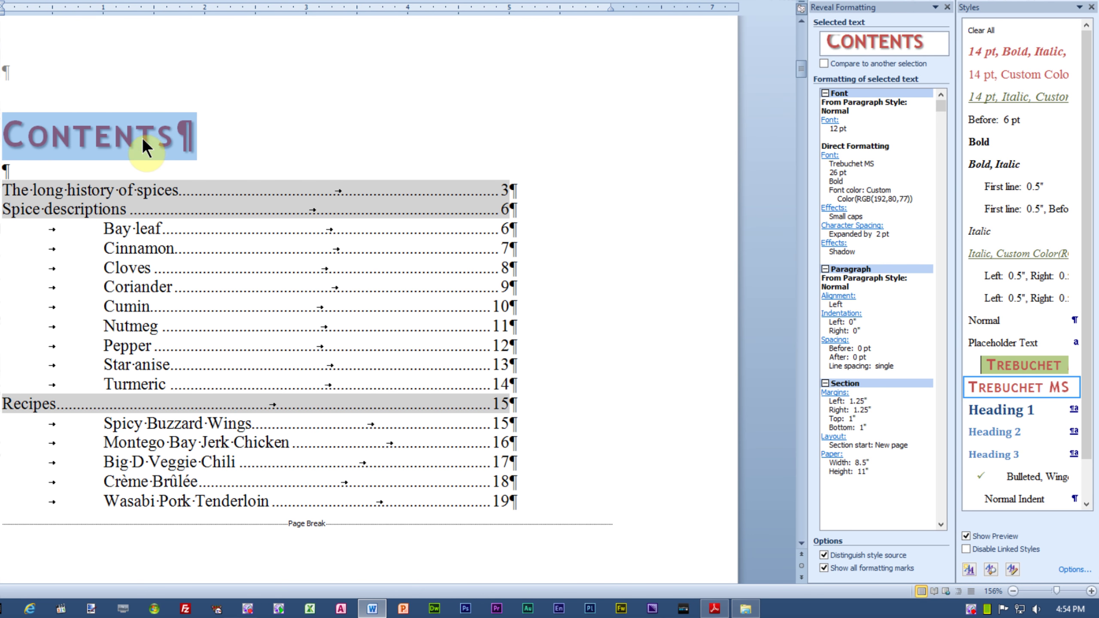
Step: Set the Contents heading's font size to 24 and its text shadow to No Shadow
click(829, 122)
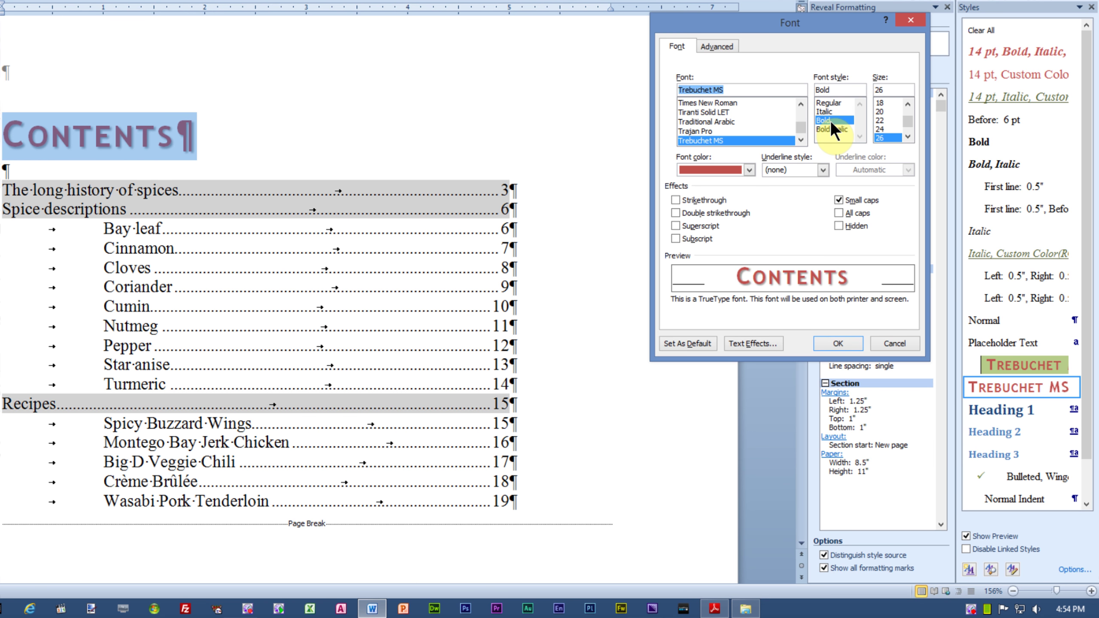
click(882, 128)
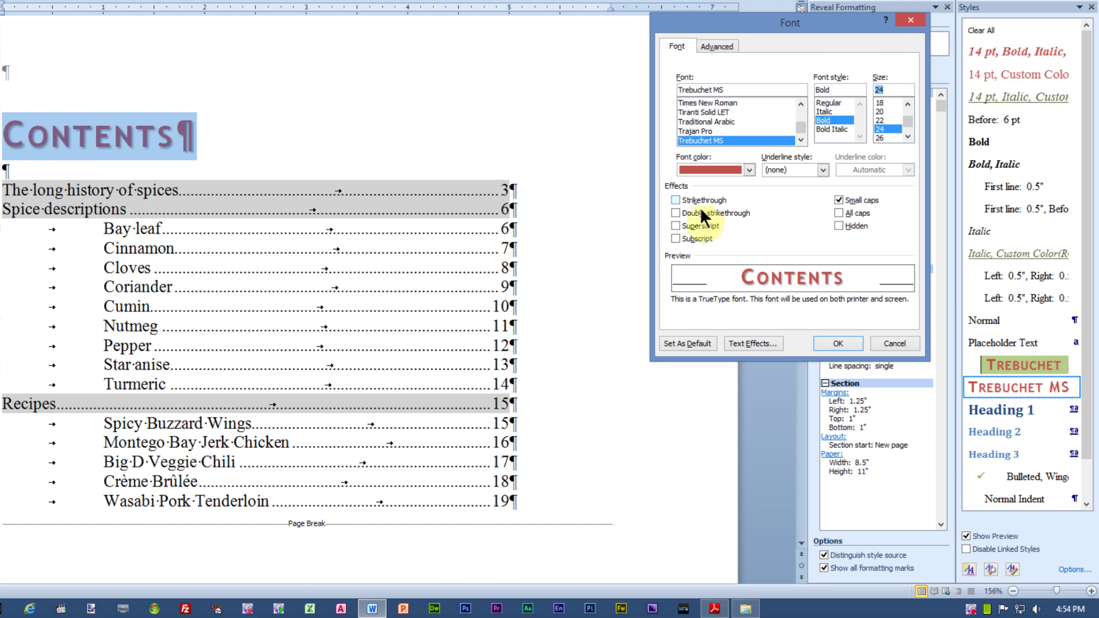
click(741, 343)
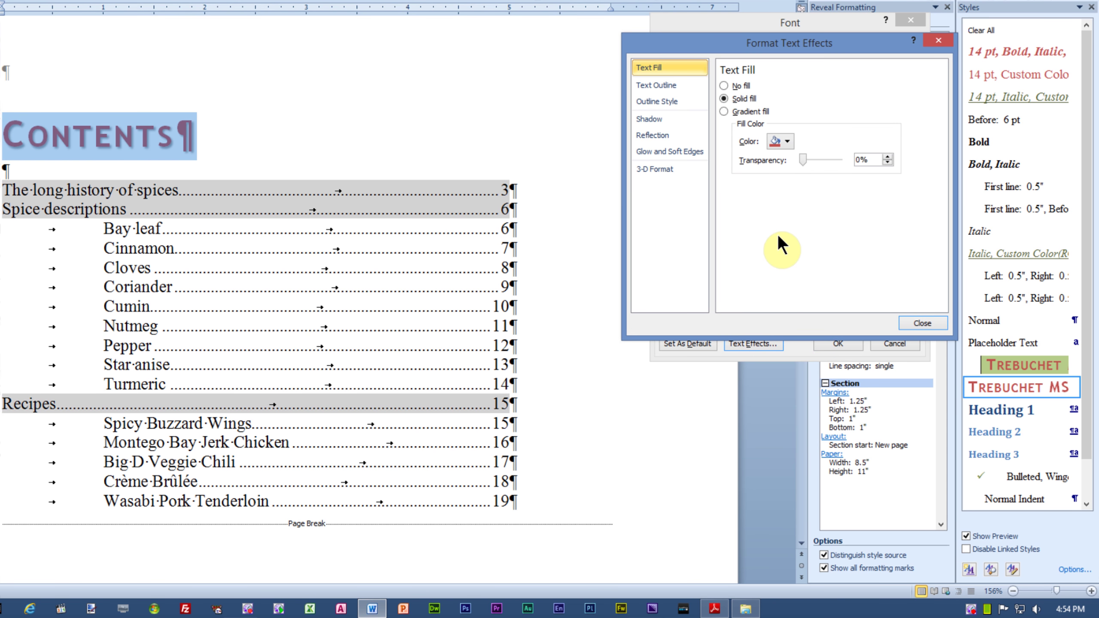
click(654, 115)
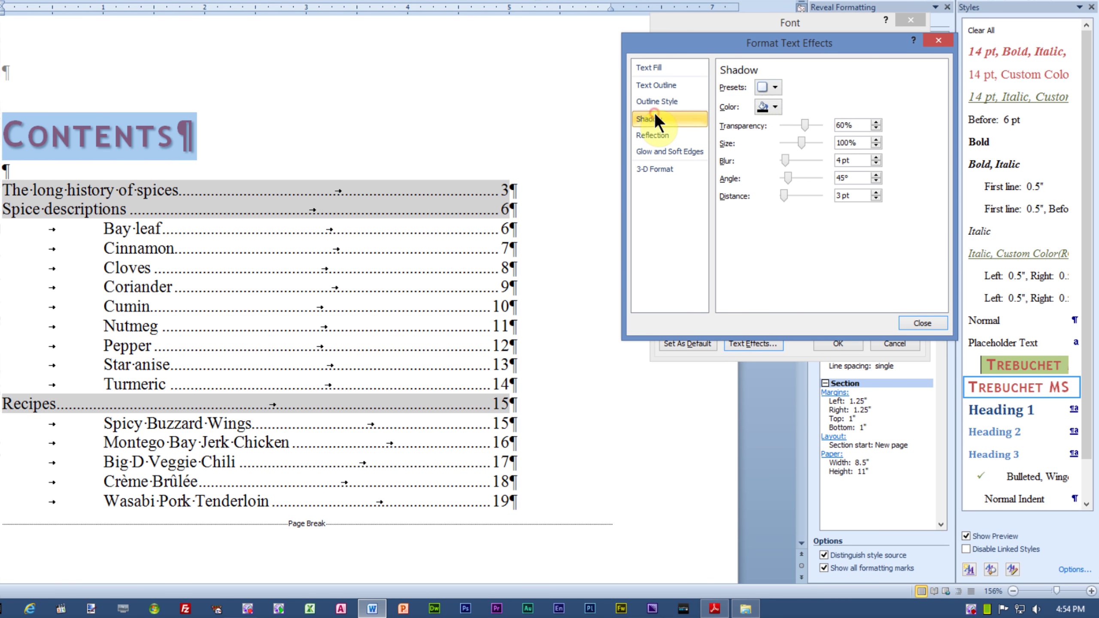
click(775, 86)
click(771, 132)
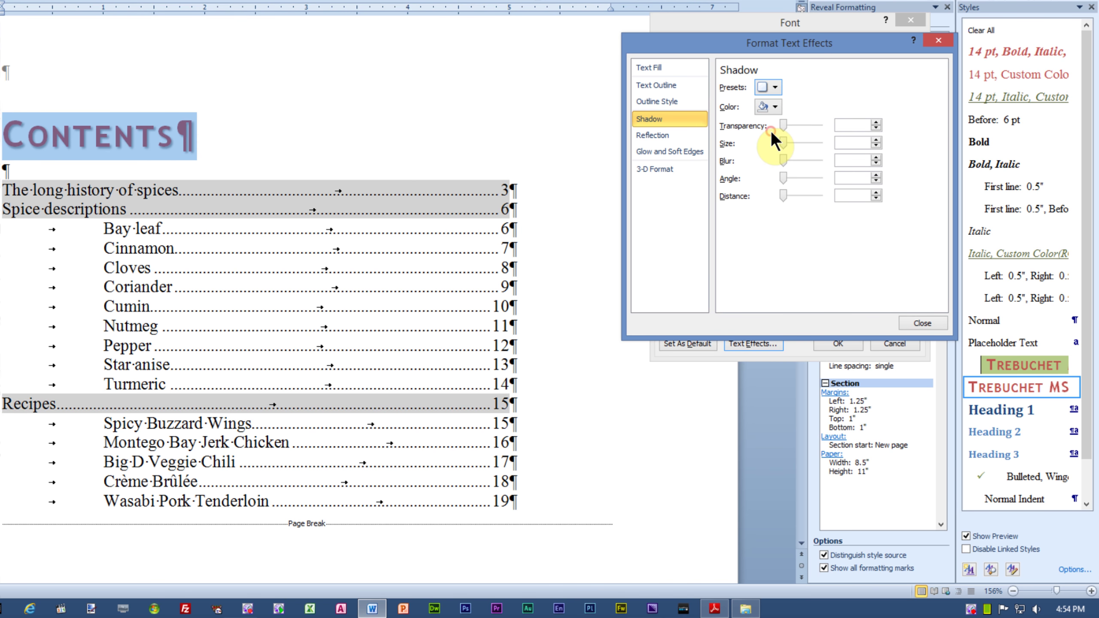
click(913, 322)
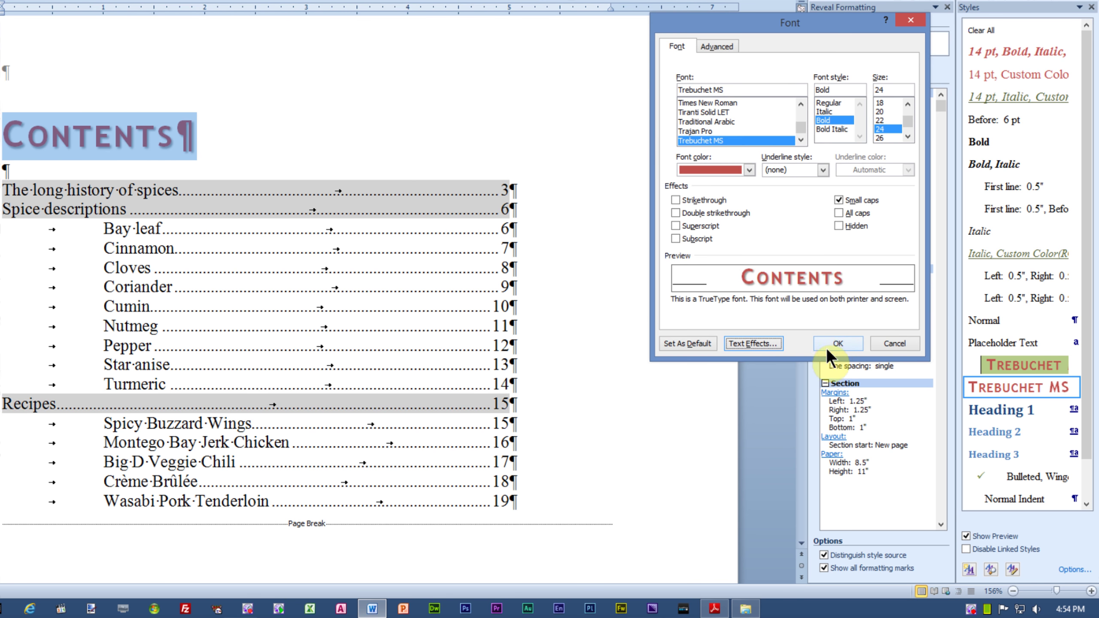
click(827, 342)
click(48, 133)
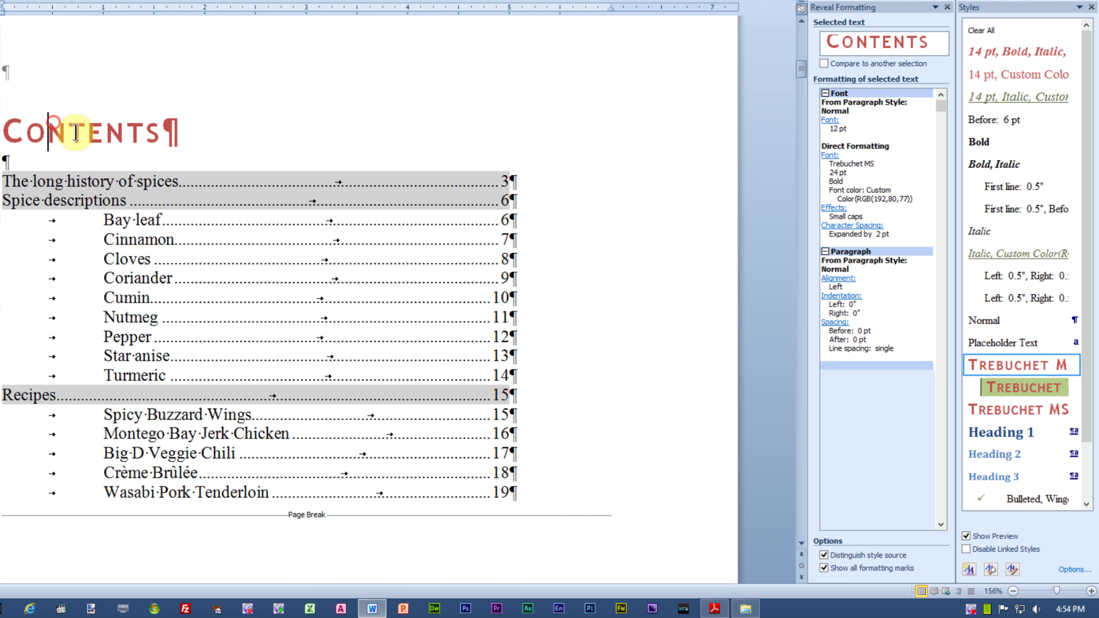
Step: Compare the formatting of the Contents heading with that of the heading "The long history of spices"
triple_click(47, 132)
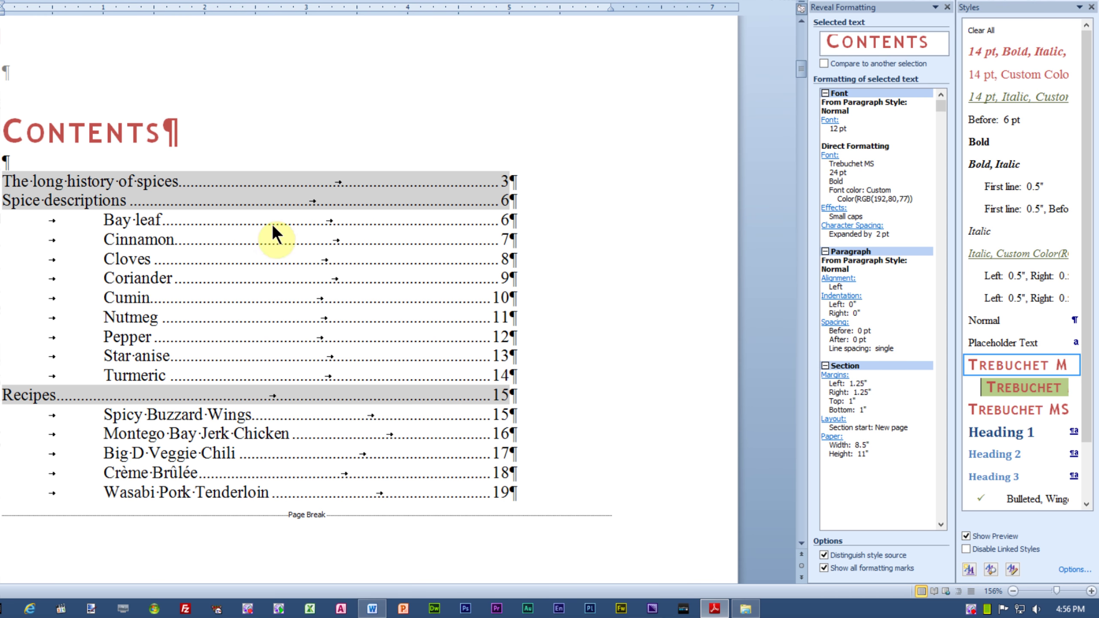
click(825, 62)
scroll(595, 102, down, 15)
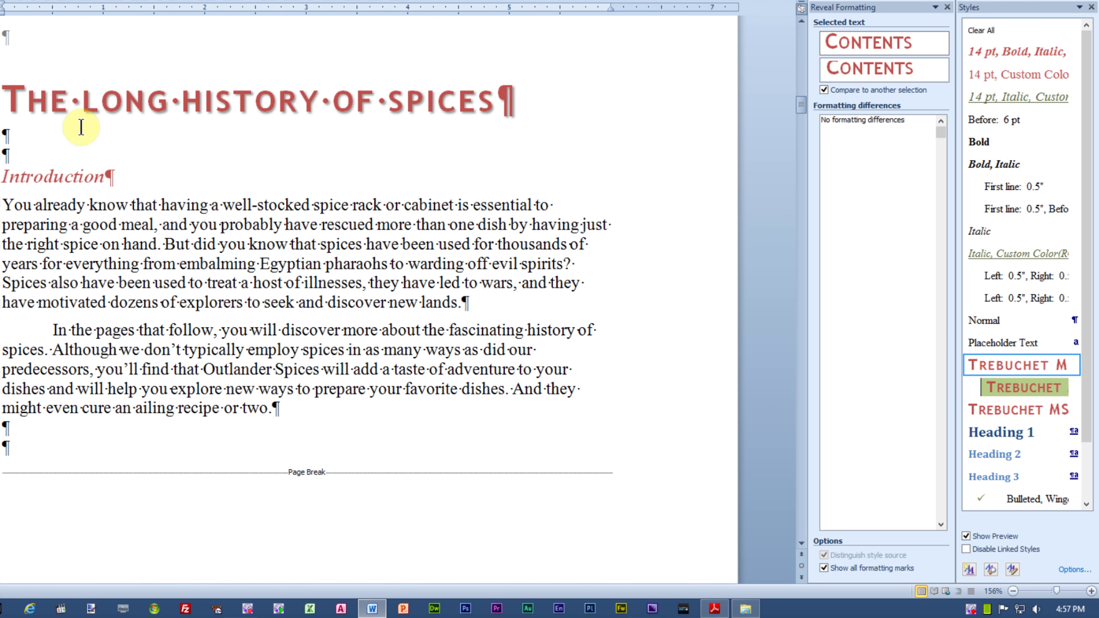
click(1, 100)
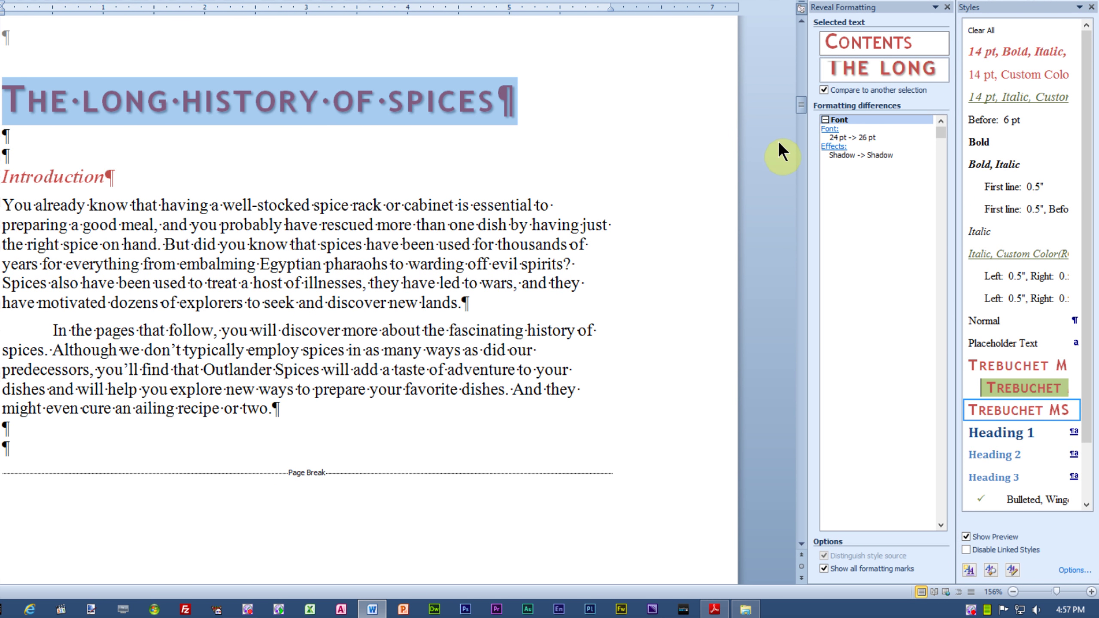
Step: Set the text shadow of the heading "The long history of spices" to No Shadow
click(833, 147)
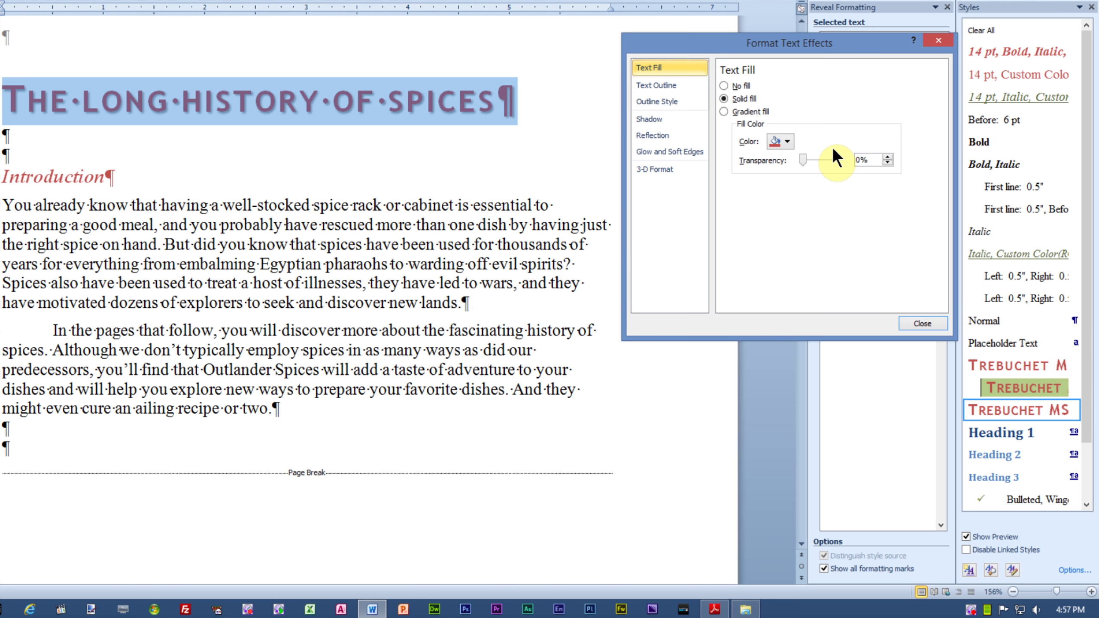
click(655, 118)
click(775, 87)
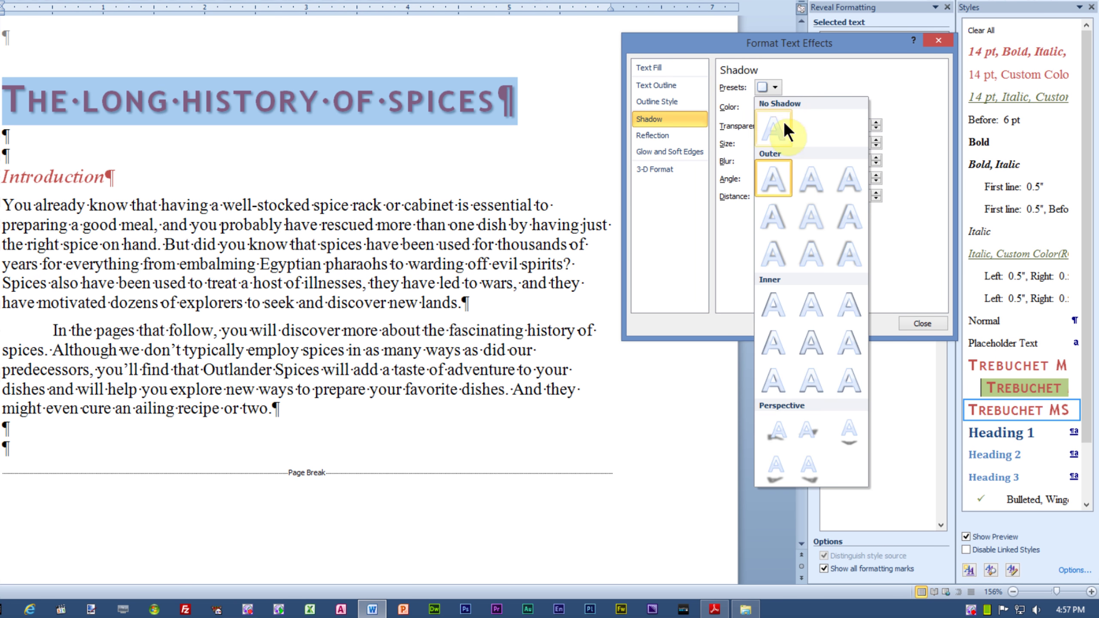
click(771, 126)
click(932, 321)
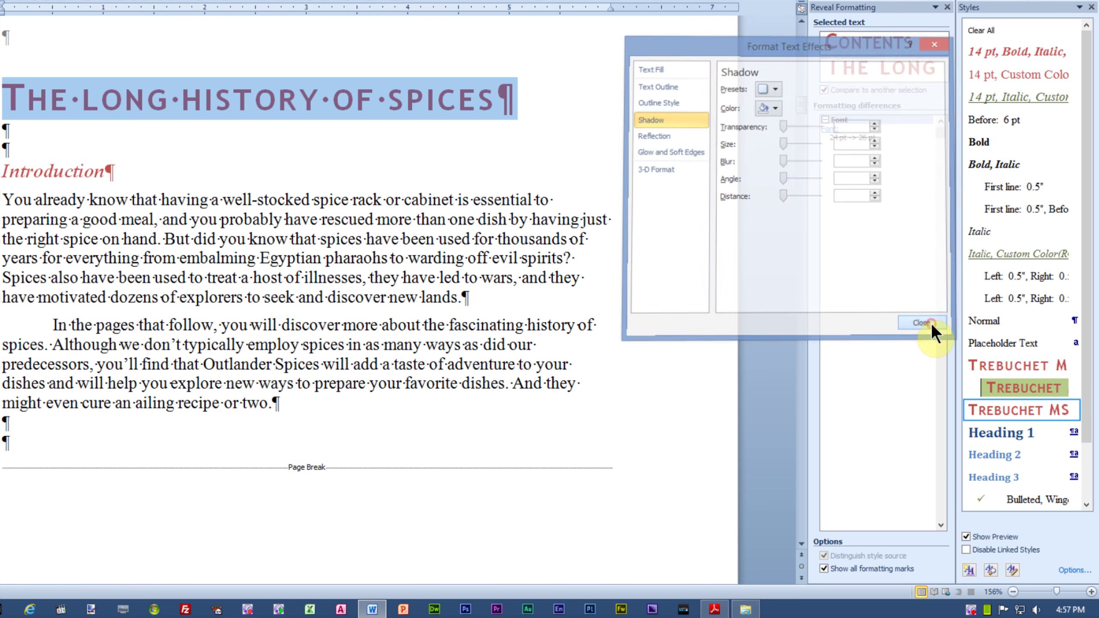